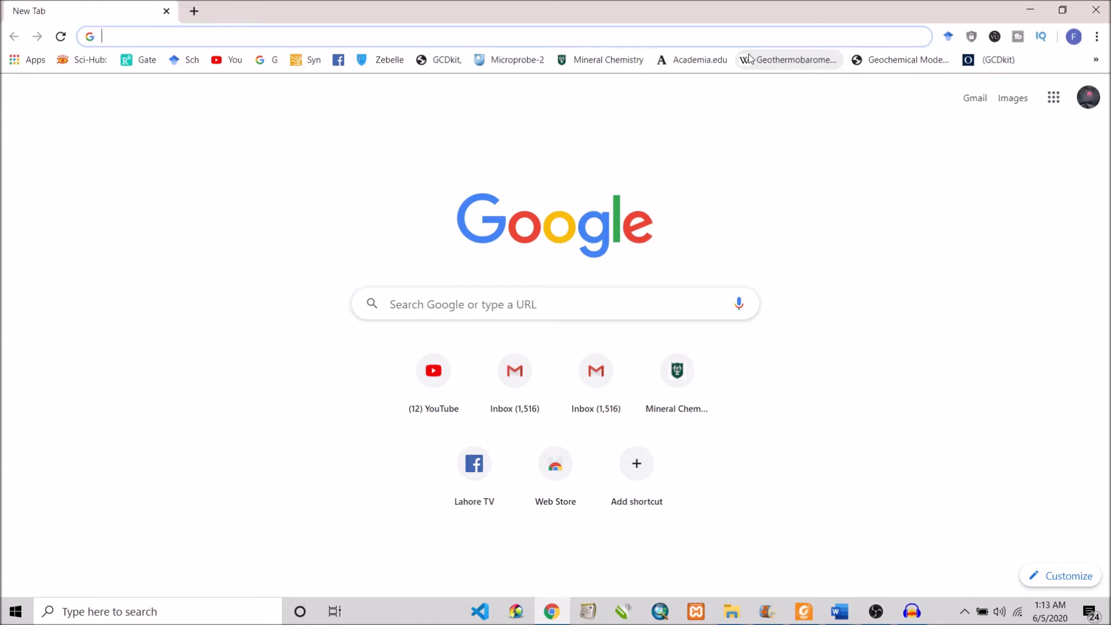
Step: Search the web for "movie maker download", open the topwin-movie-maker.com and Microsoft Store results in new tabs, and view the topwin-movie-maker.com page
text(mo)
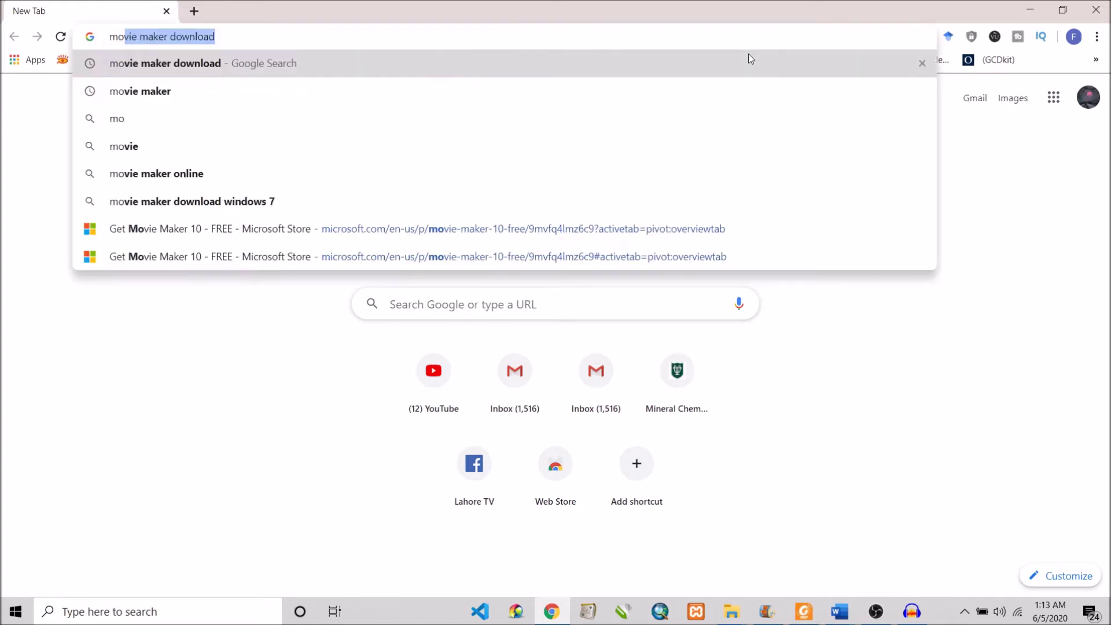
key(Return)
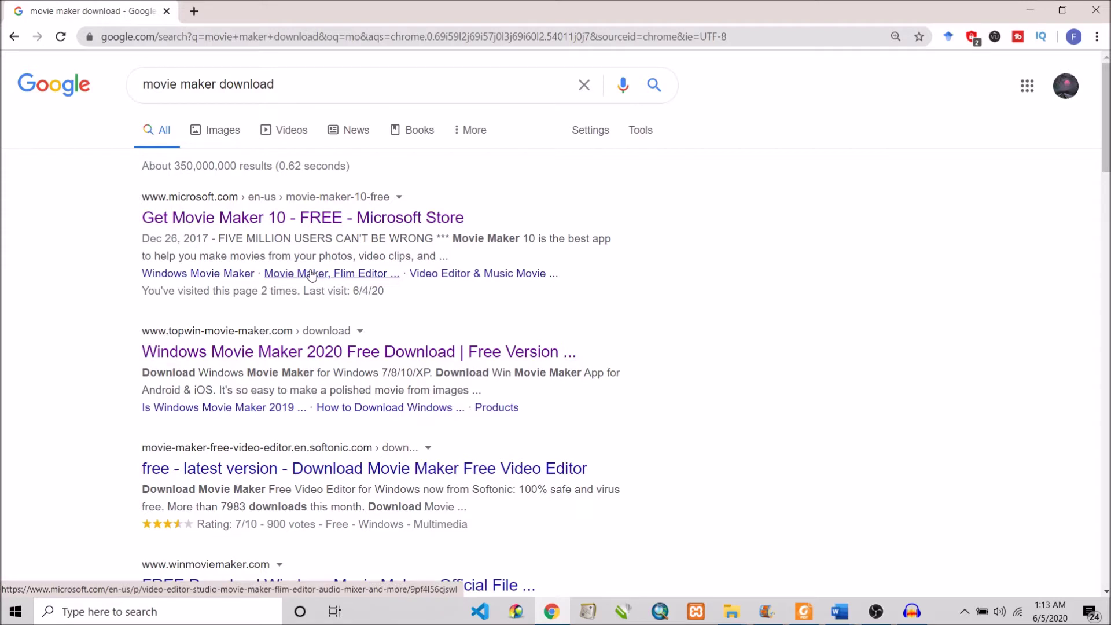
click(377, 354)
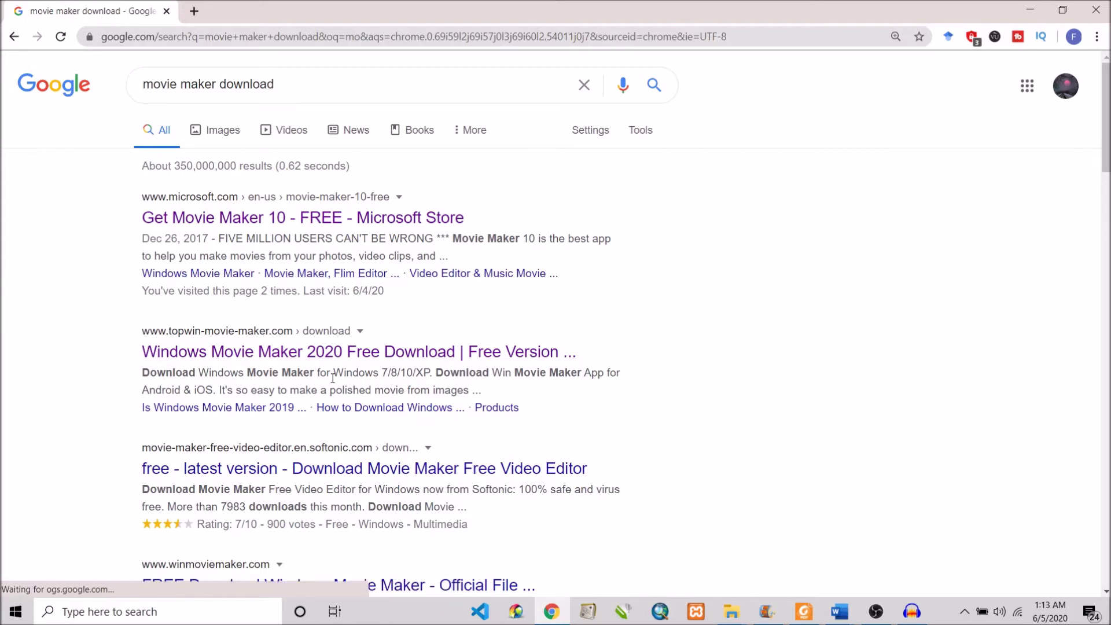
right_click(491, 348)
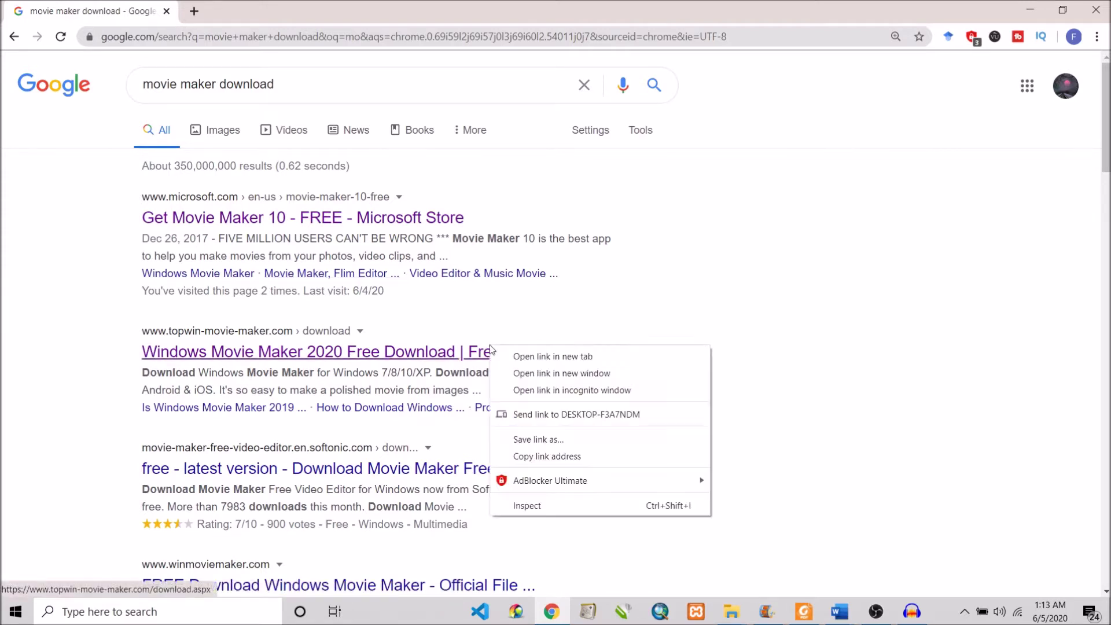
click(520, 358)
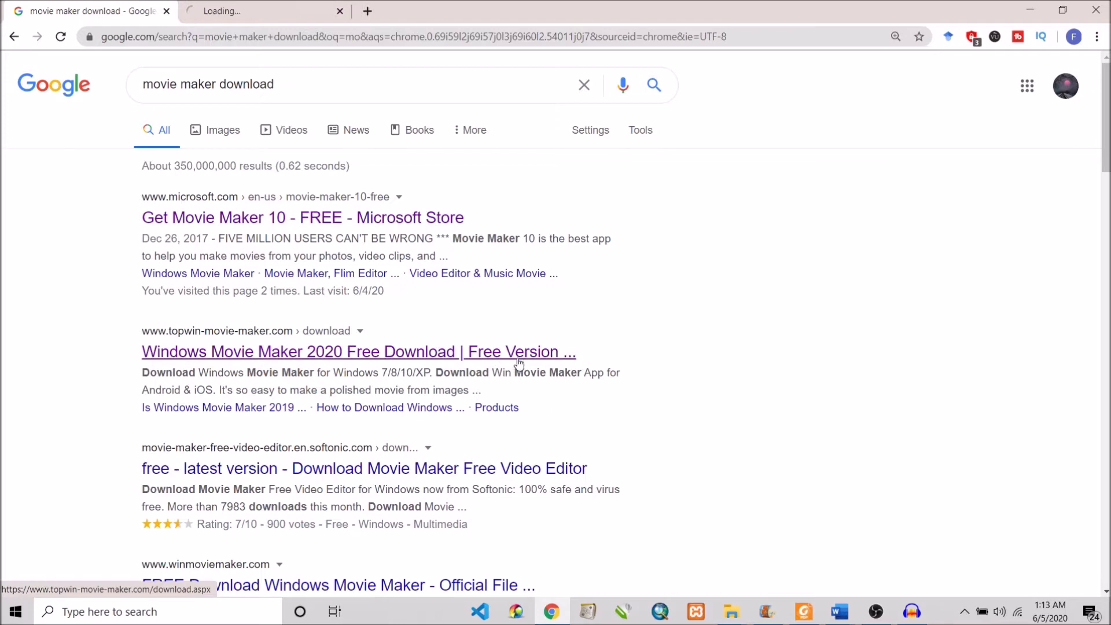
right_click(296, 214)
click(300, 220)
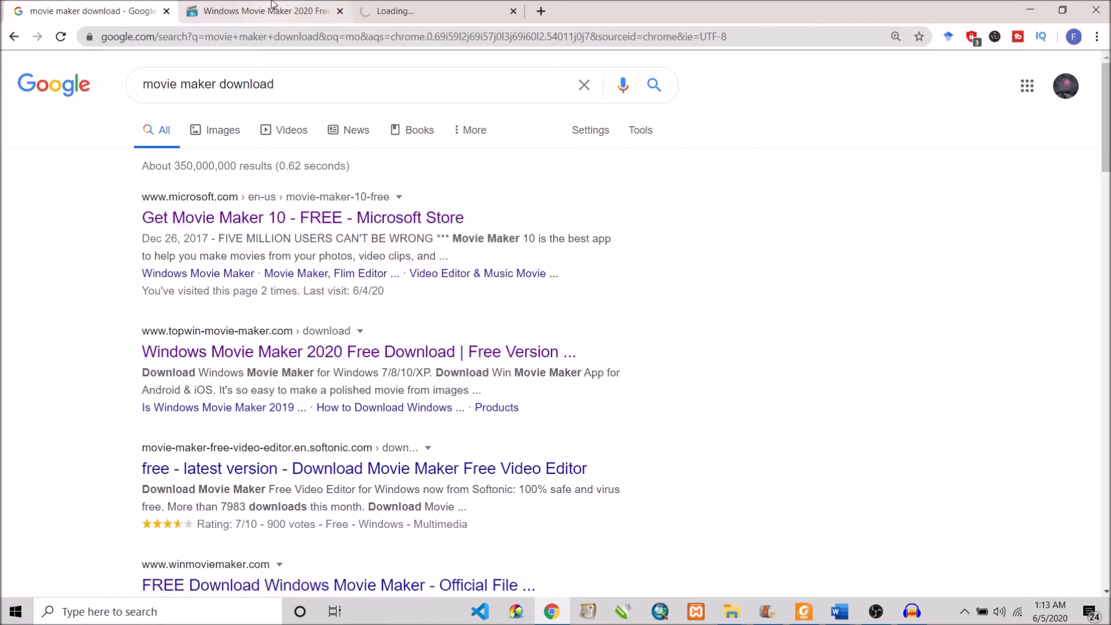
click(272, 5)
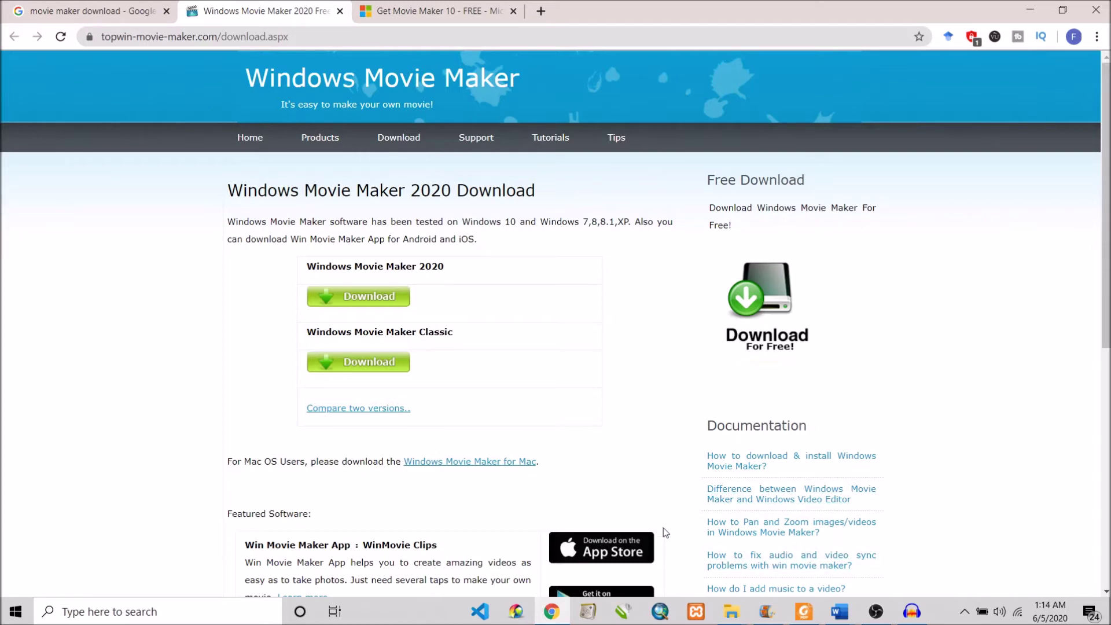
Step: Switch to Movie Maker and look at the videos available for adding to the project, without adding any
click(767, 614)
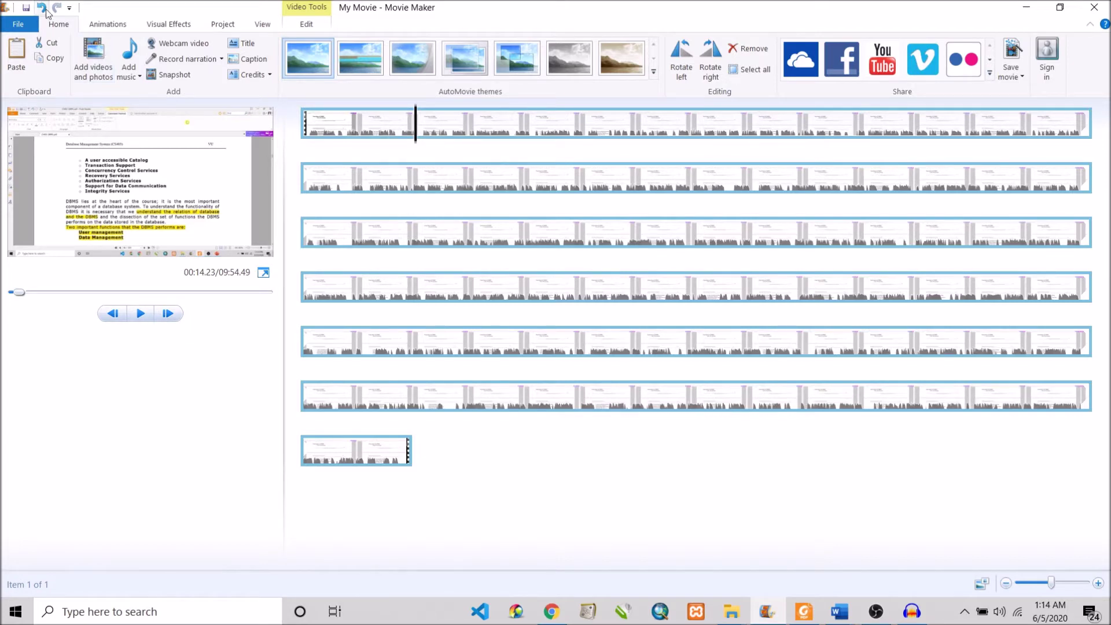
click(97, 64)
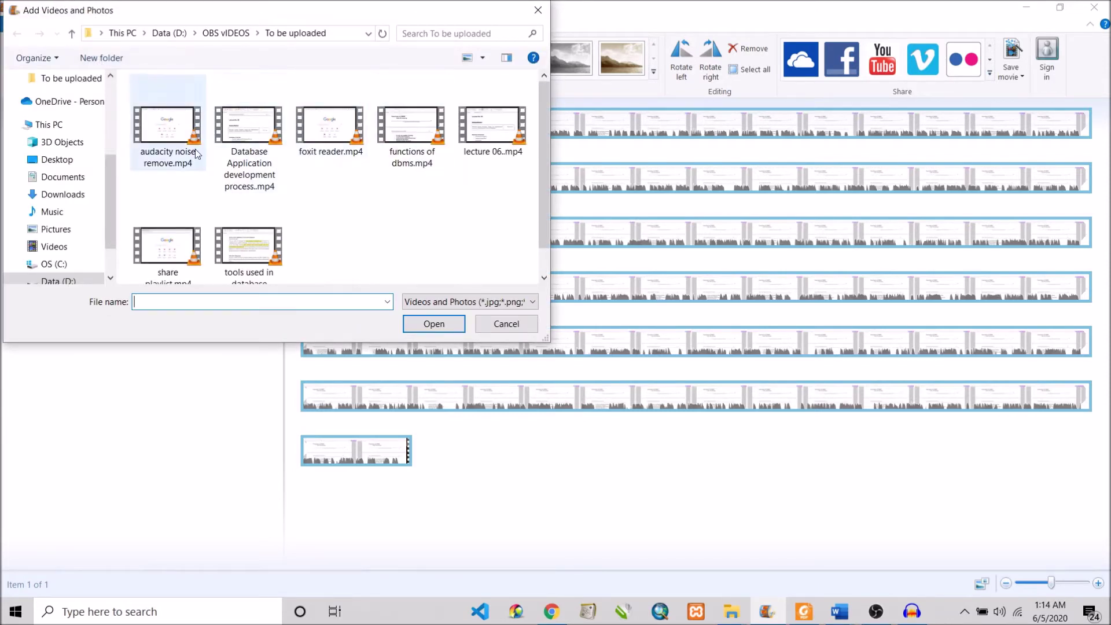
click(538, 12)
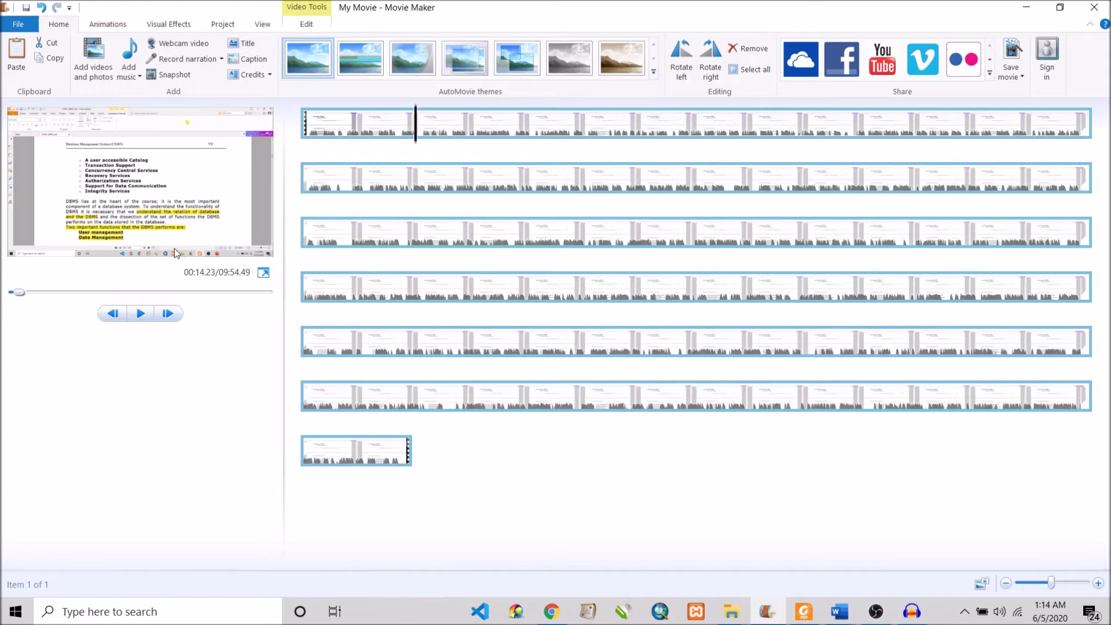
Step: Play the project preview, replay it from near the start of the video, and pause it
click(140, 320)
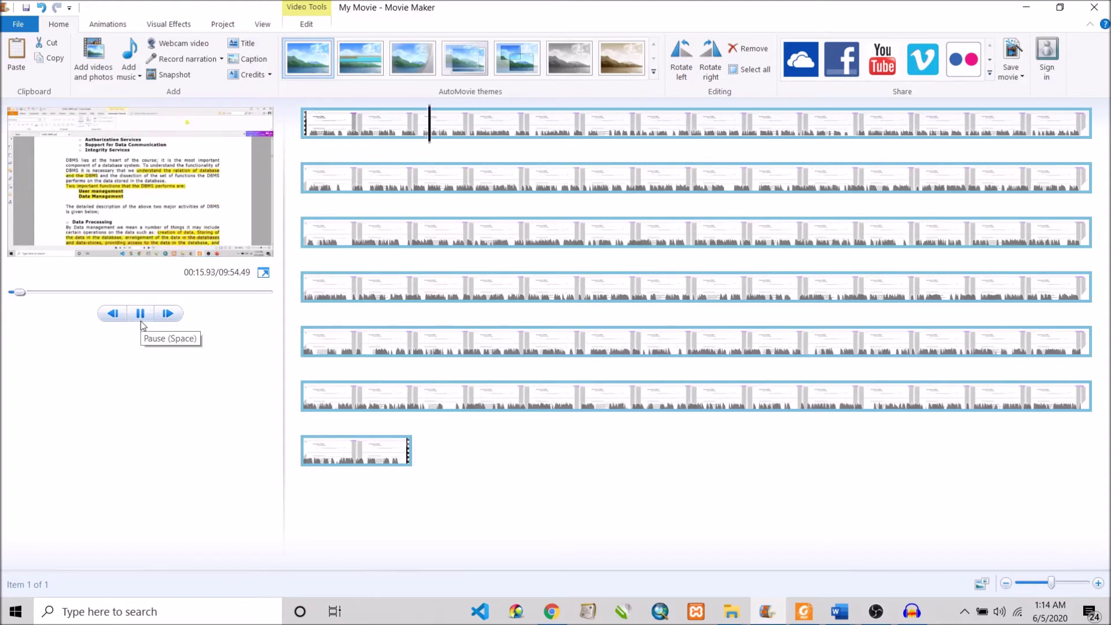
click(12, 294)
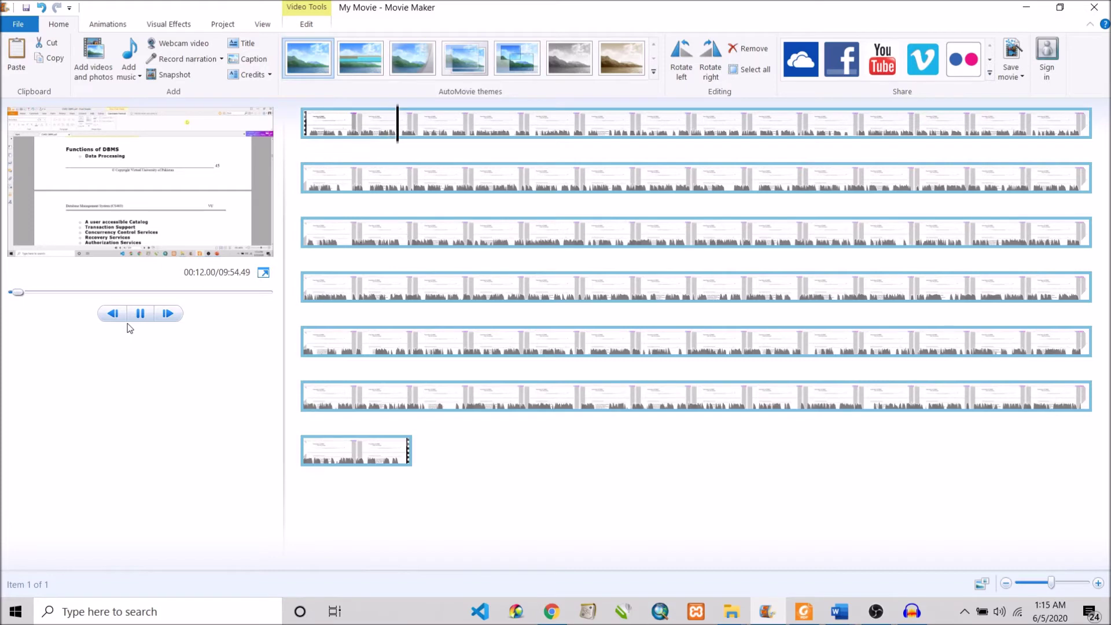
click(140, 314)
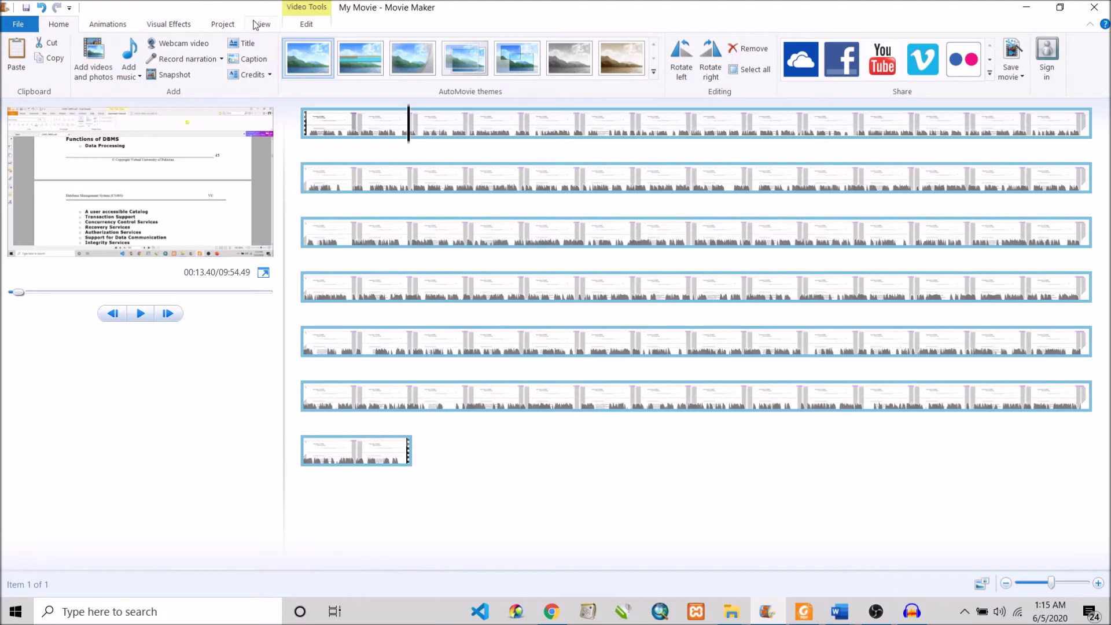
Step: Turn the video clip's own volume down to the minimum and play a short part of the preview to check it
click(294, 25)
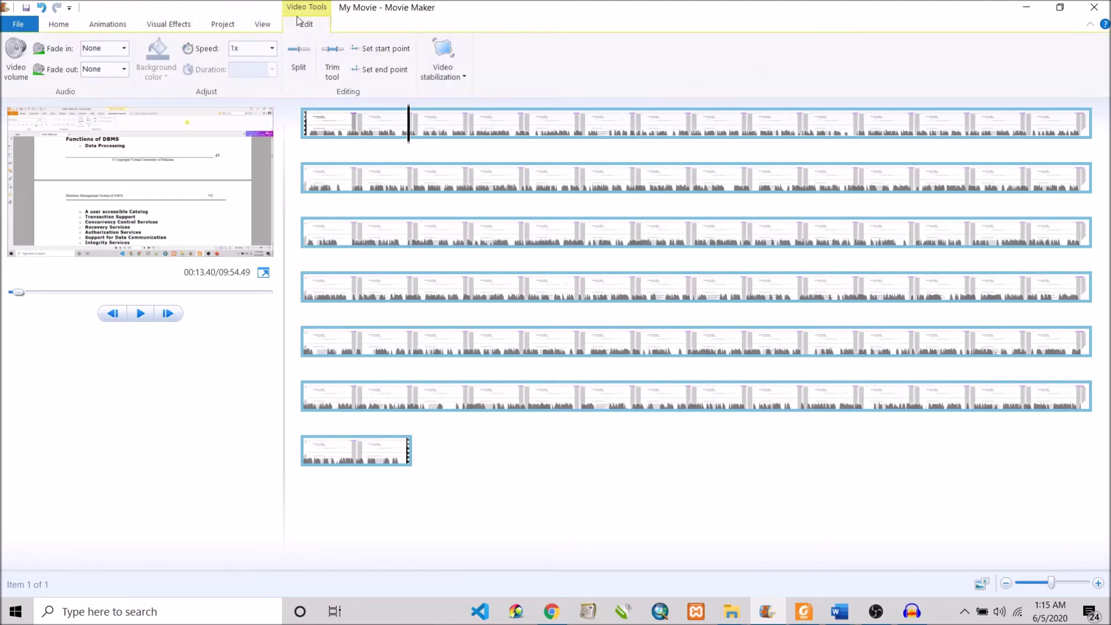
click(26, 75)
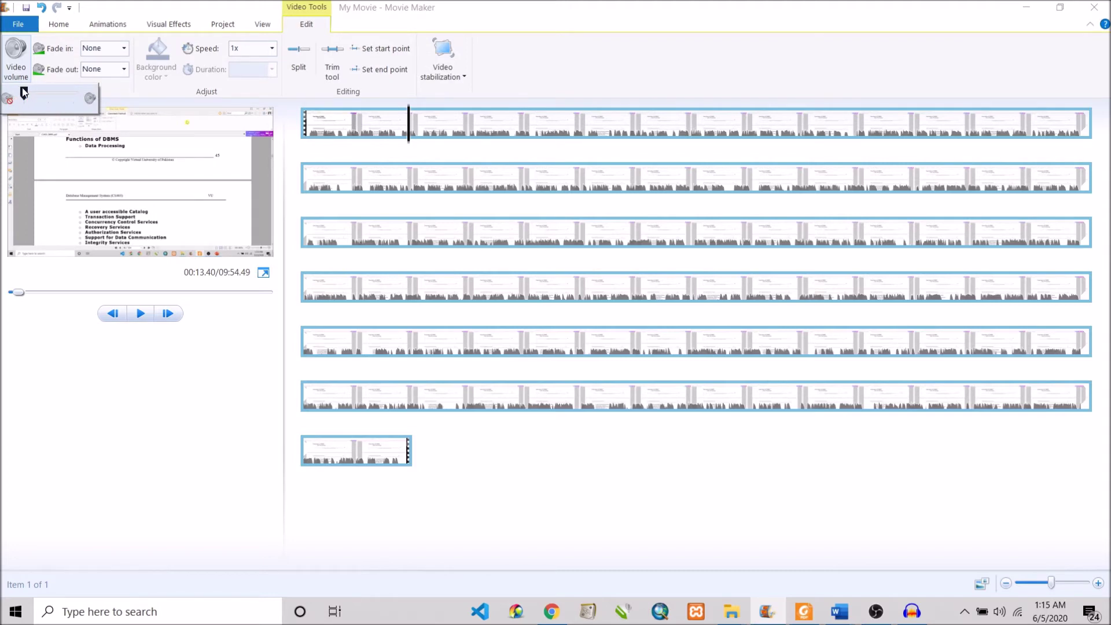
click(23, 92)
click(140, 316)
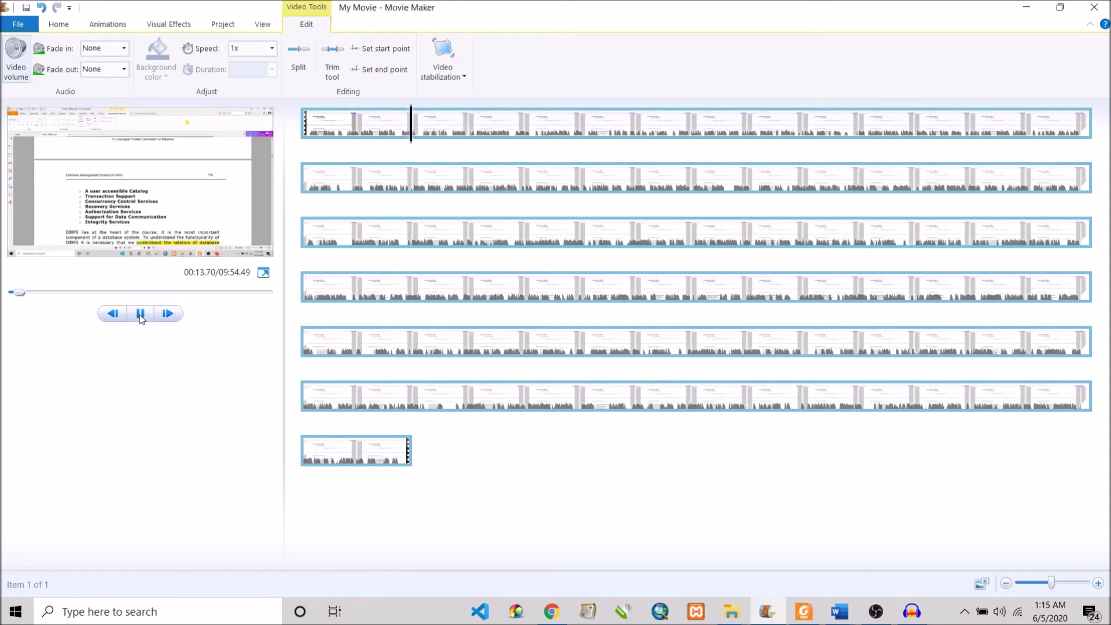
click(140, 315)
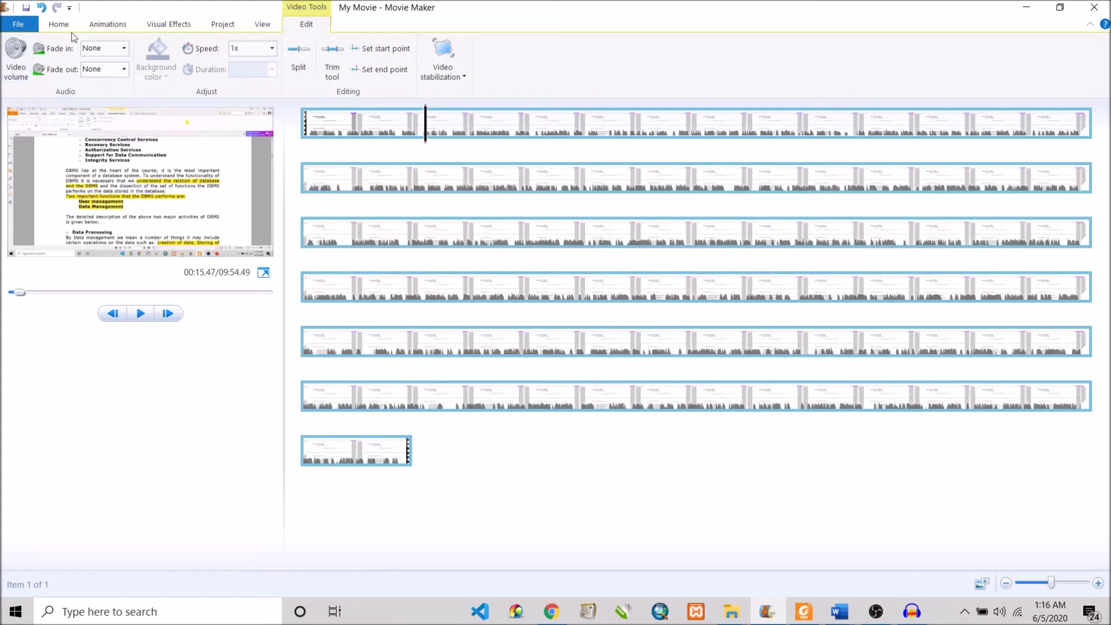
Step: Add the PC audio file functions of dbmsnoise2.mp3 from the Finallectures folder as the movie's music and preview the opening
click(58, 25)
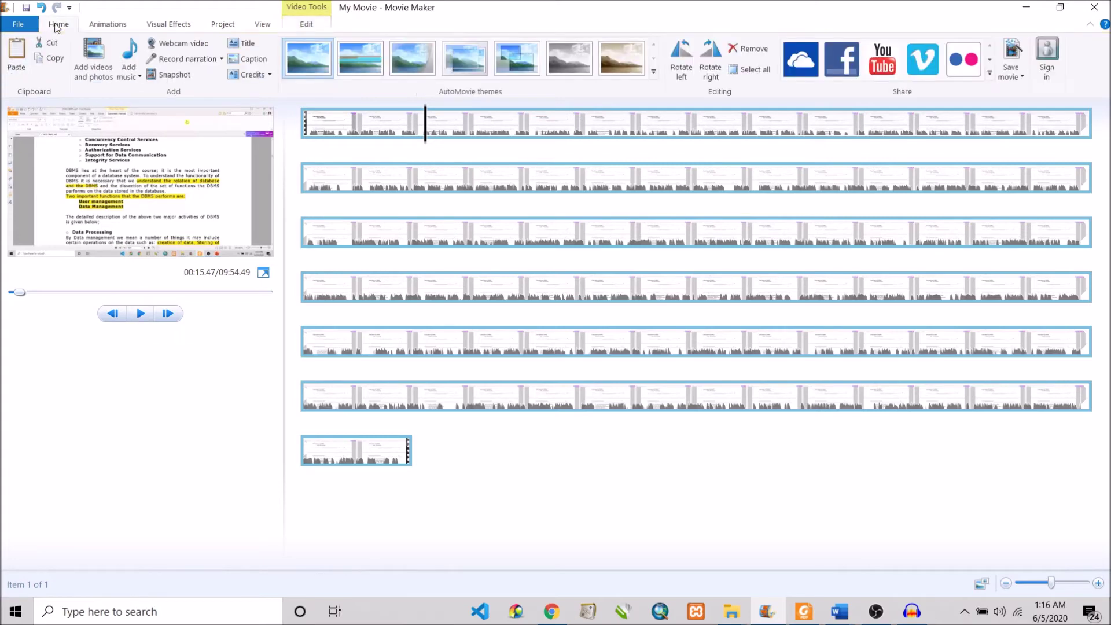
click(133, 73)
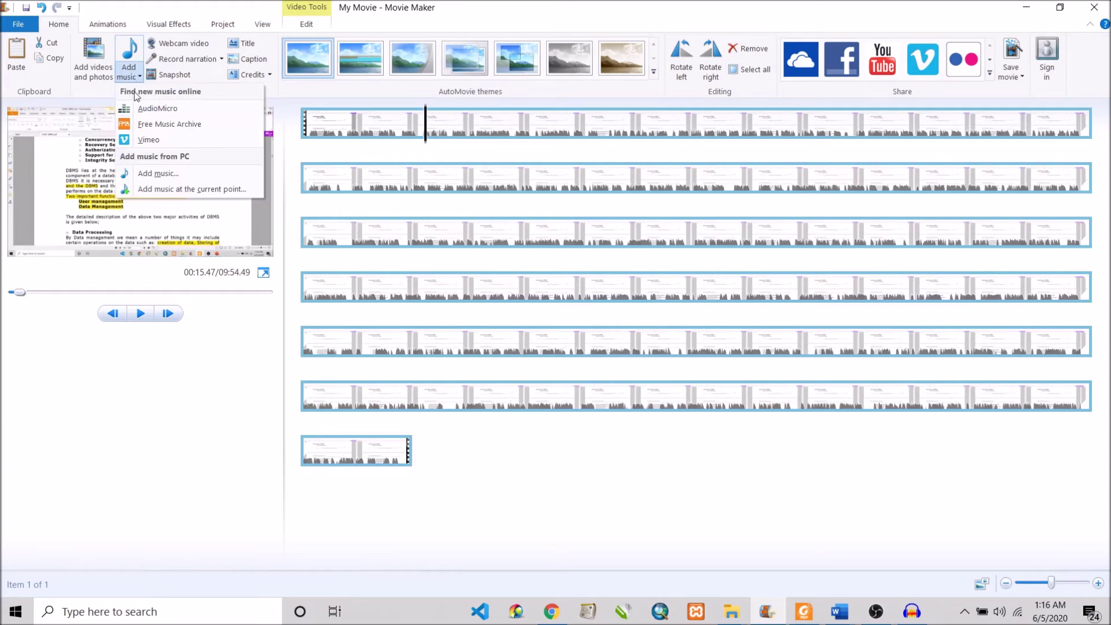
click(173, 172)
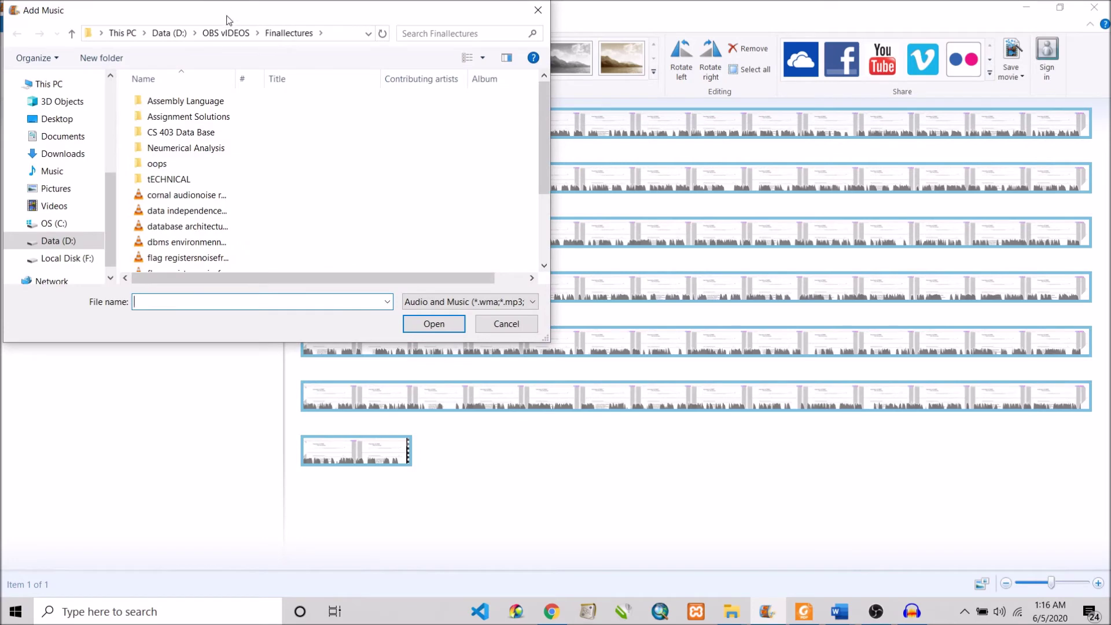
click(303, 34)
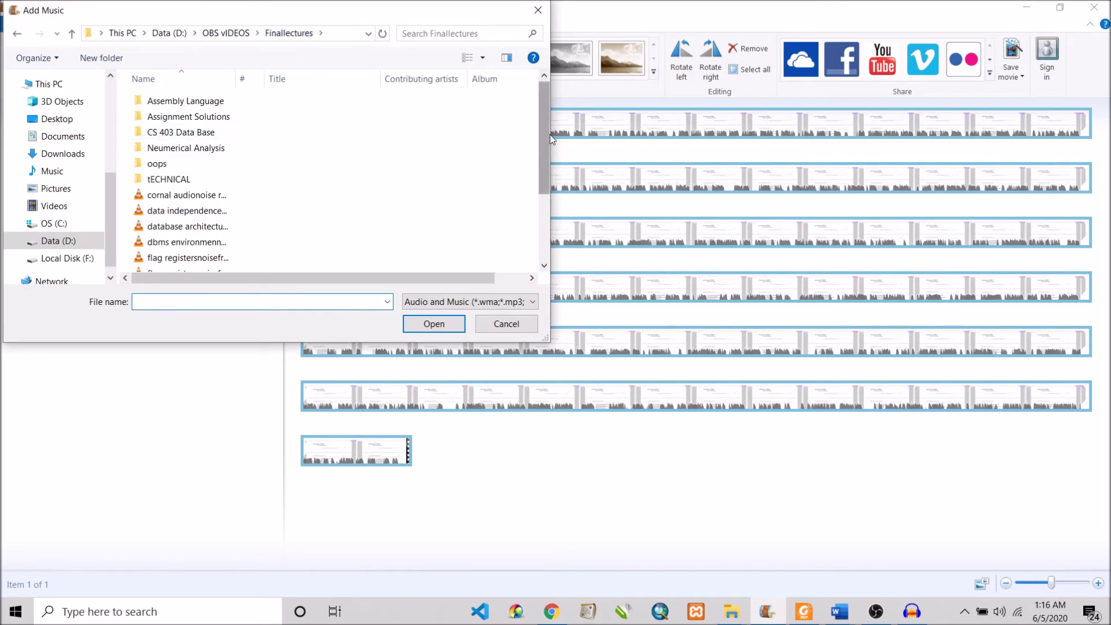
mouse_move(543, 137)
mouse_down()
mouse_move(529, 200)
mouse_move(533, 103)
mouse_move(534, 151)
mouse_up()
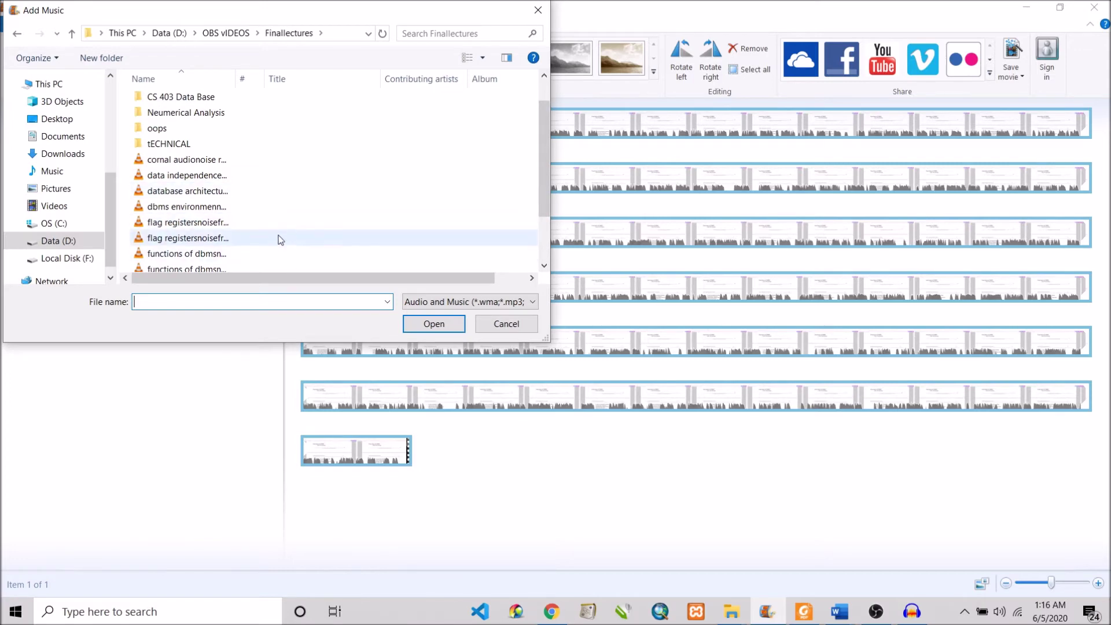
click(235, 38)
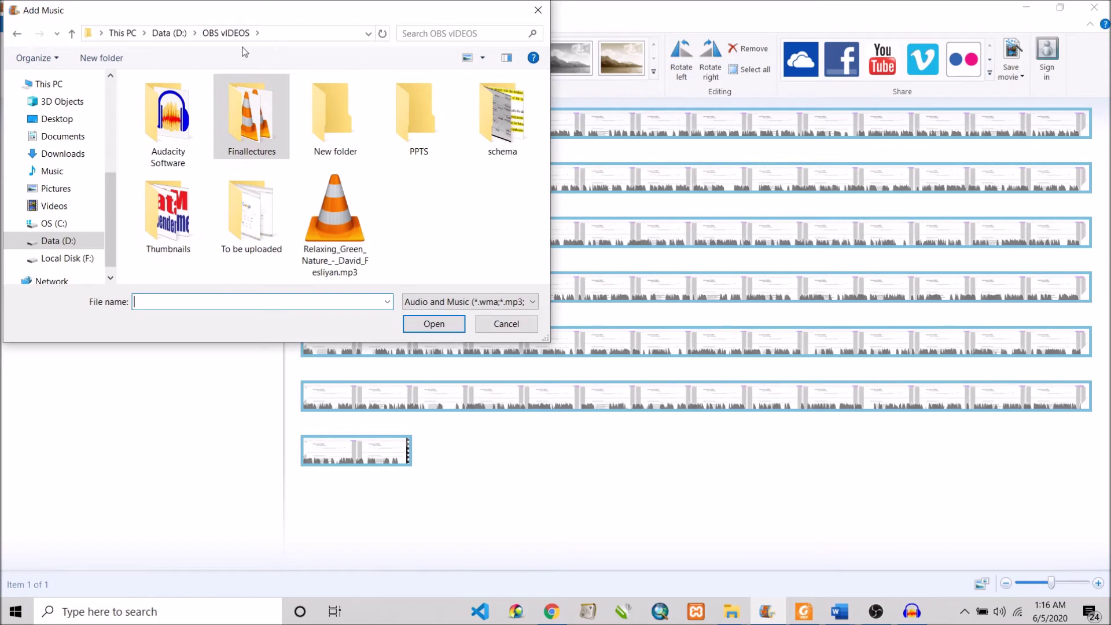
double_click(255, 126)
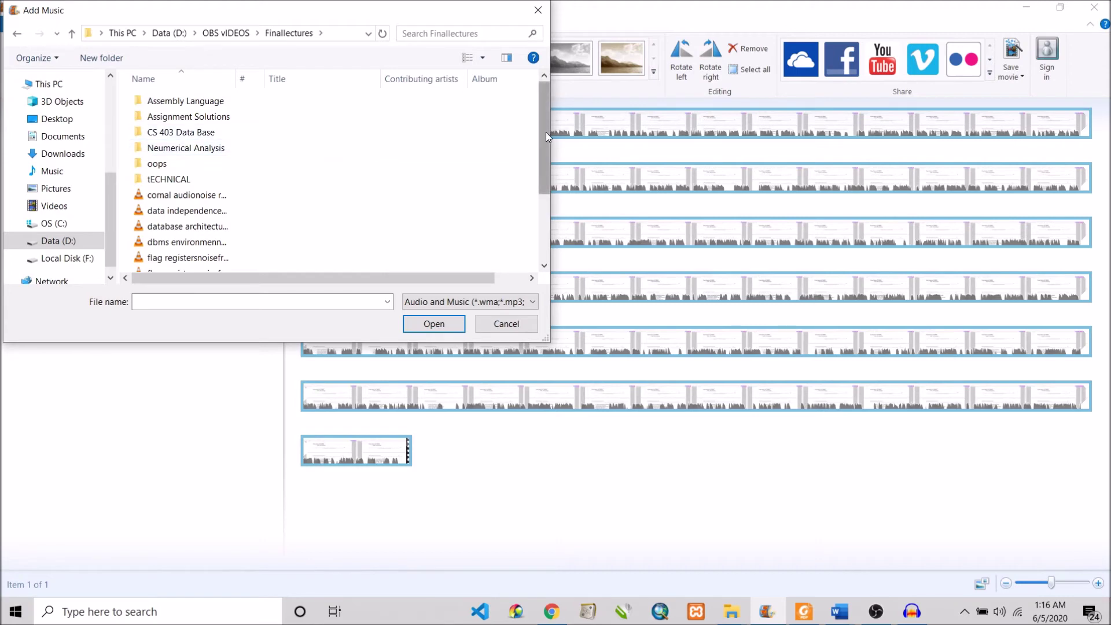
drag(547, 132, 535, 216)
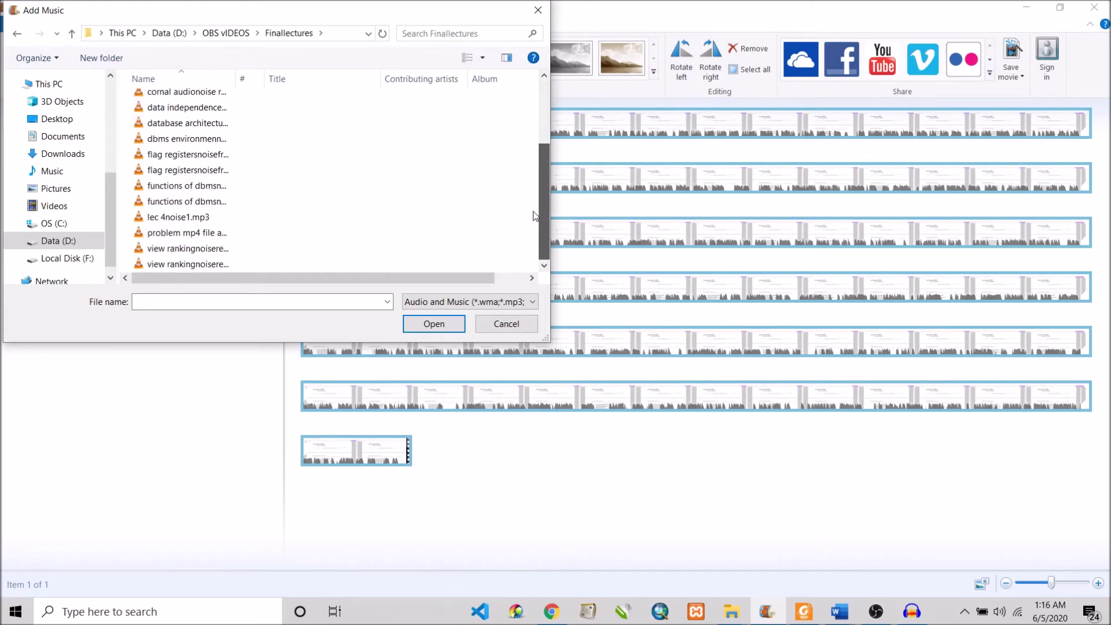
click(324, 185)
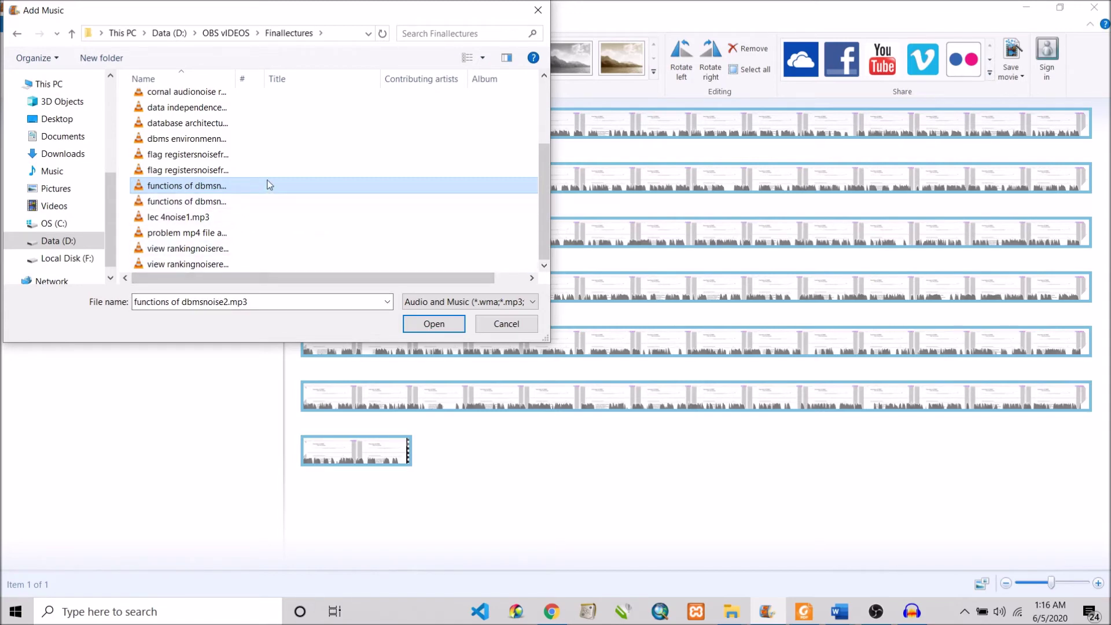
click(431, 325)
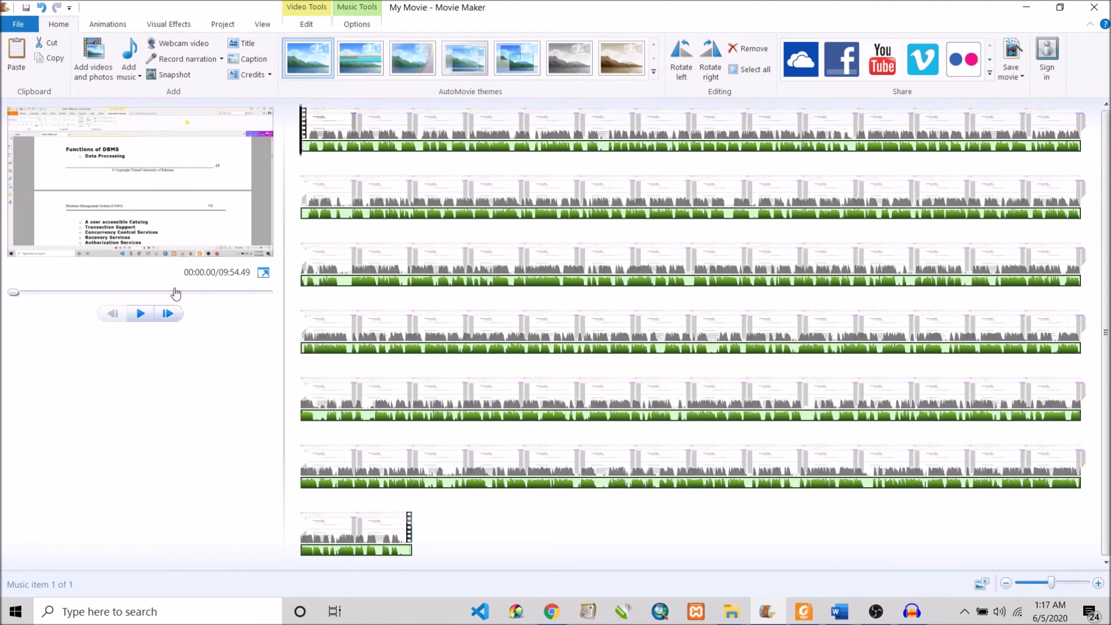
click(139, 314)
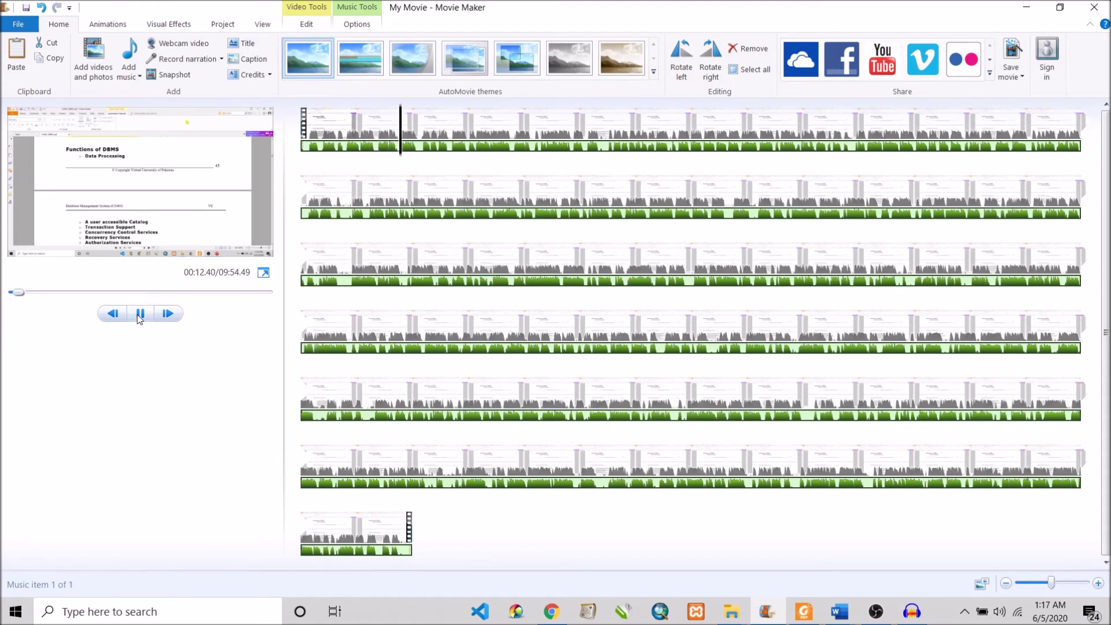
click(140, 314)
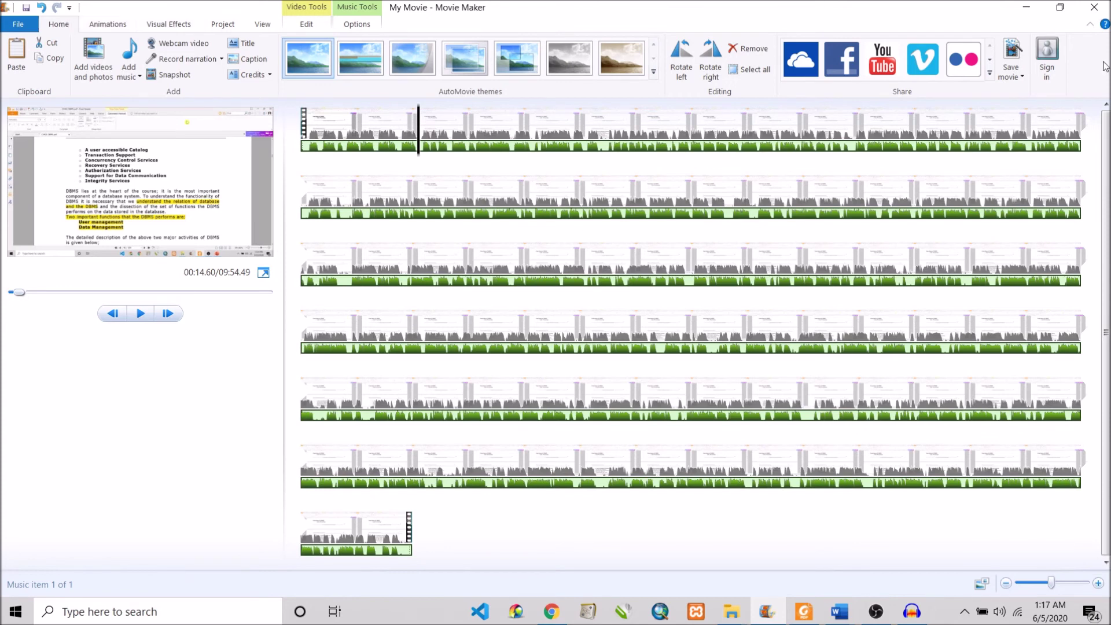
Step: Start saving the movie with the common high-definition display setting and choose the To be uploaded folder in OBS vIDEOS as the destination
click(1017, 78)
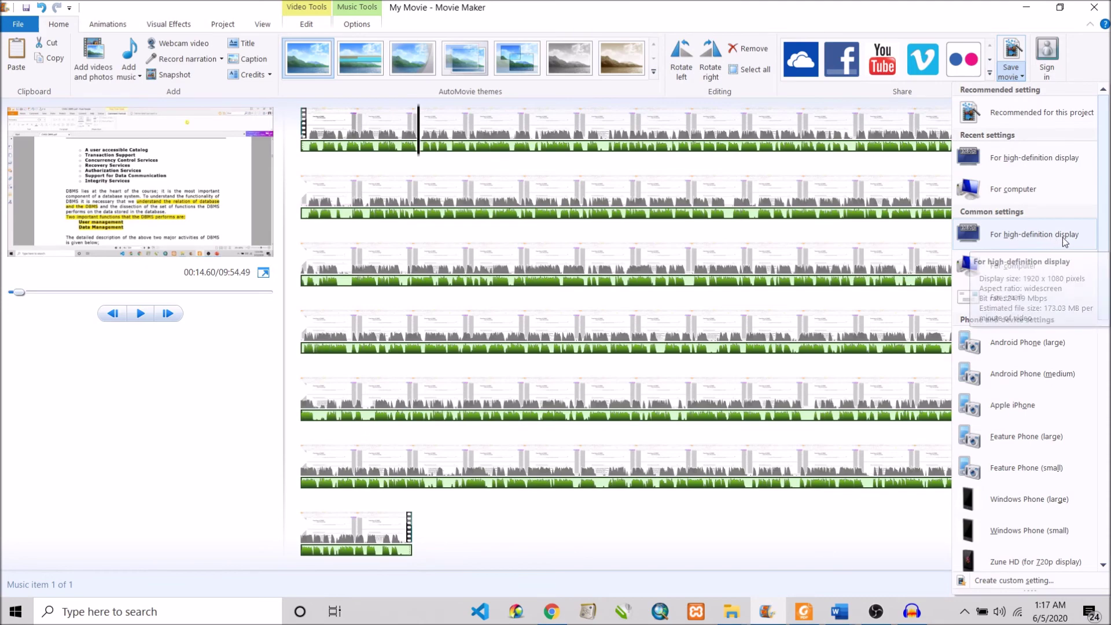
click(1021, 234)
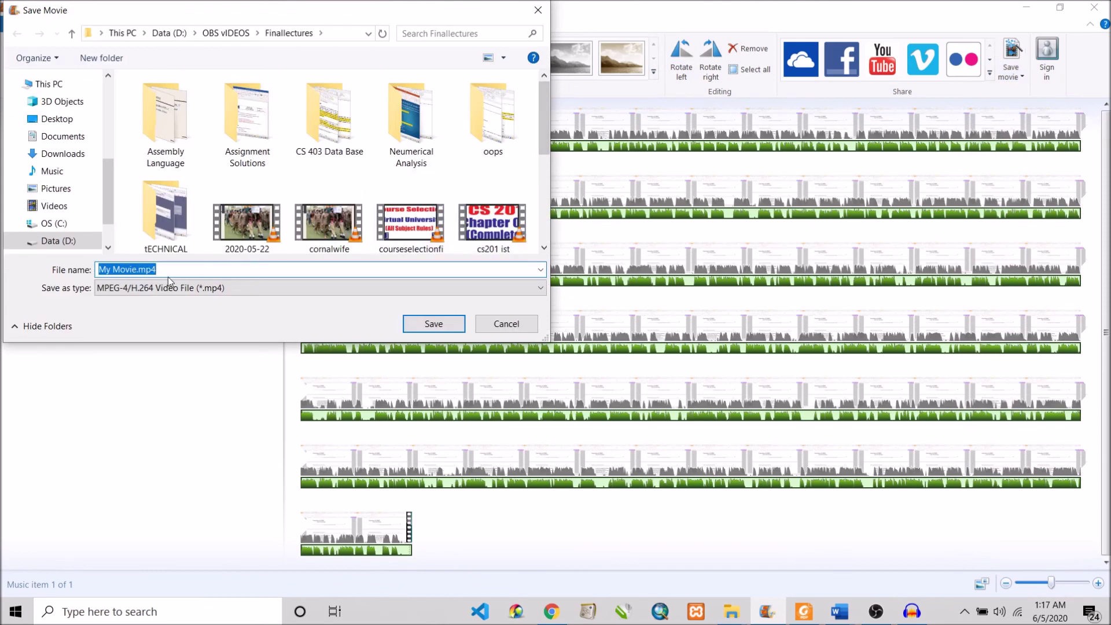
click(139, 271)
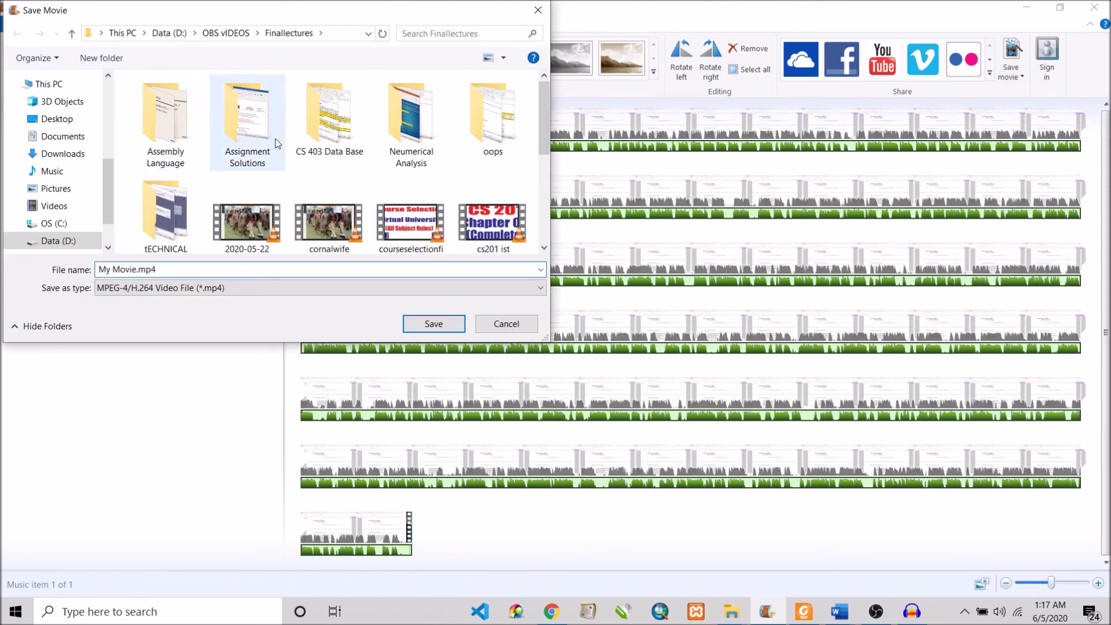
click(217, 34)
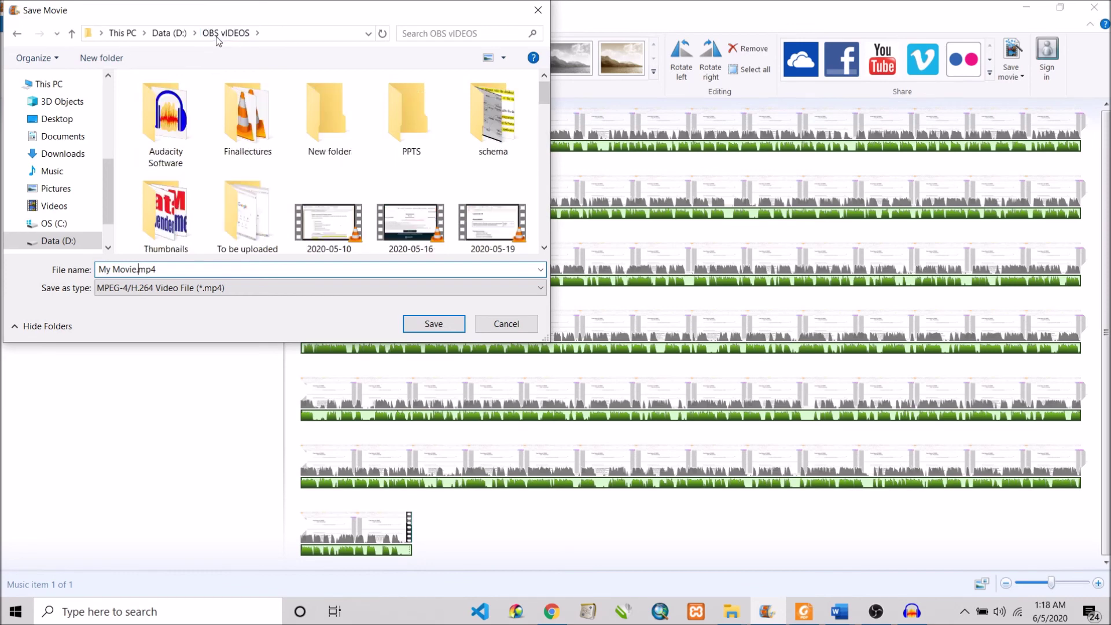
double_click(247, 217)
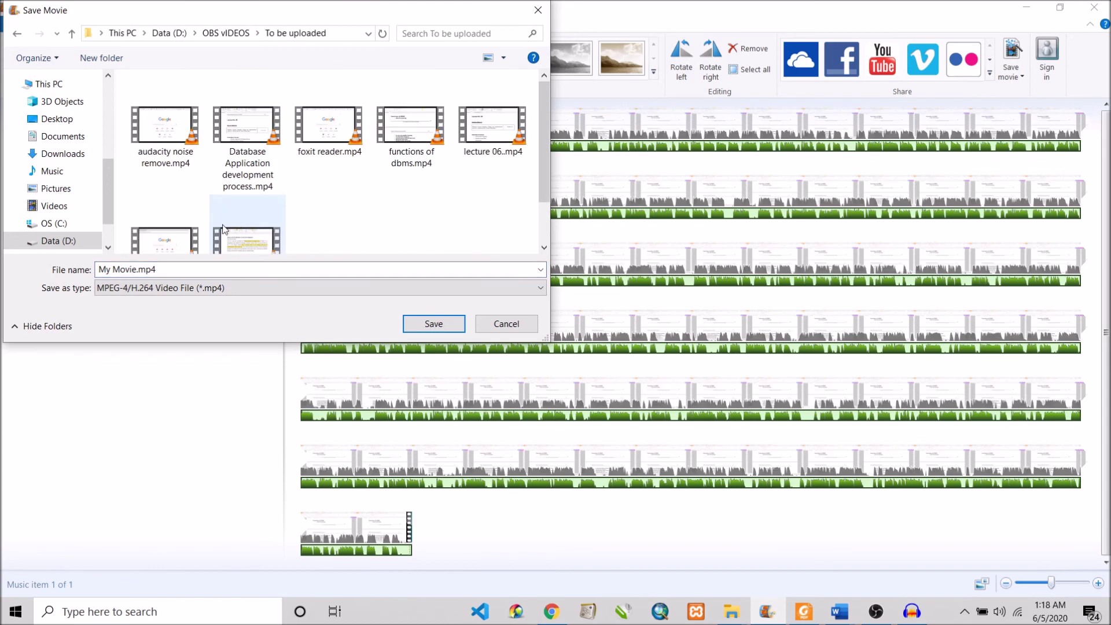
Step: Name the MP4 movie file functionofdbmsfinal and save it
click(142, 270)
key(ctrl+a)
click(136, 270)
key(BackSpace)
key(BackSpace)
key(BackSpace)
key(BackSpace)
key(BackSpace)
key(BackSpace)
key(BackSpace)
key(BackSpace)
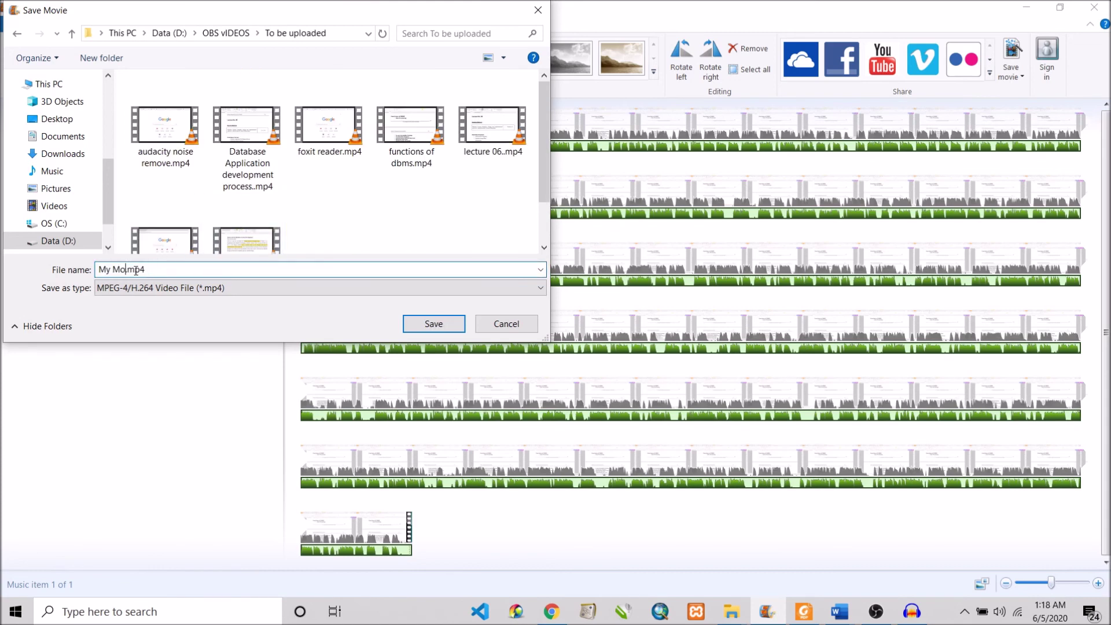
text(functionofdbmsfinal)
key(Return)
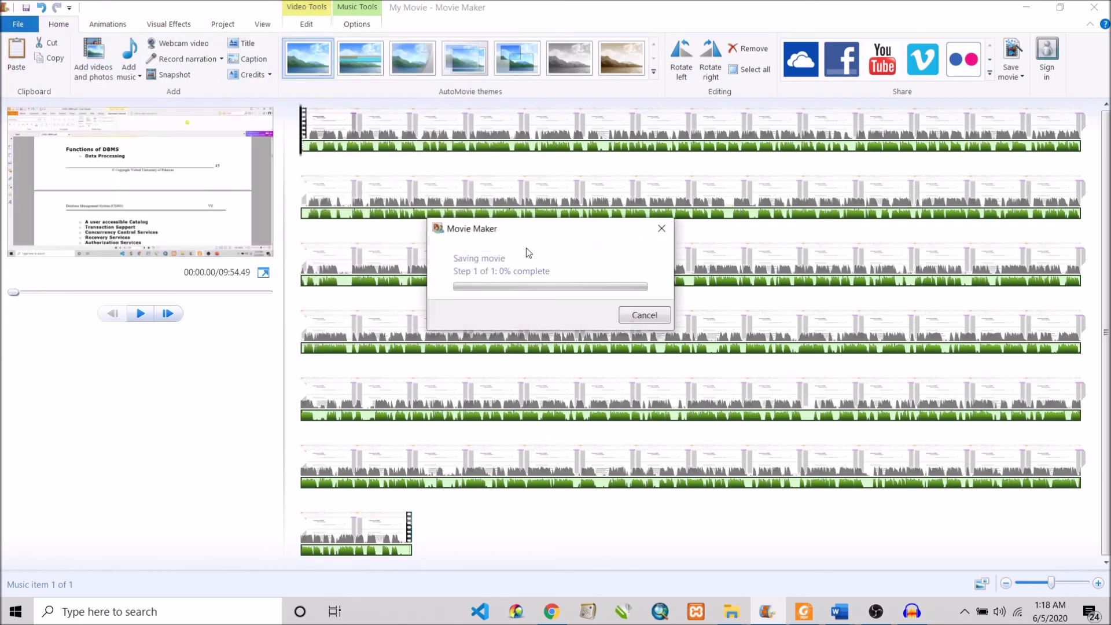